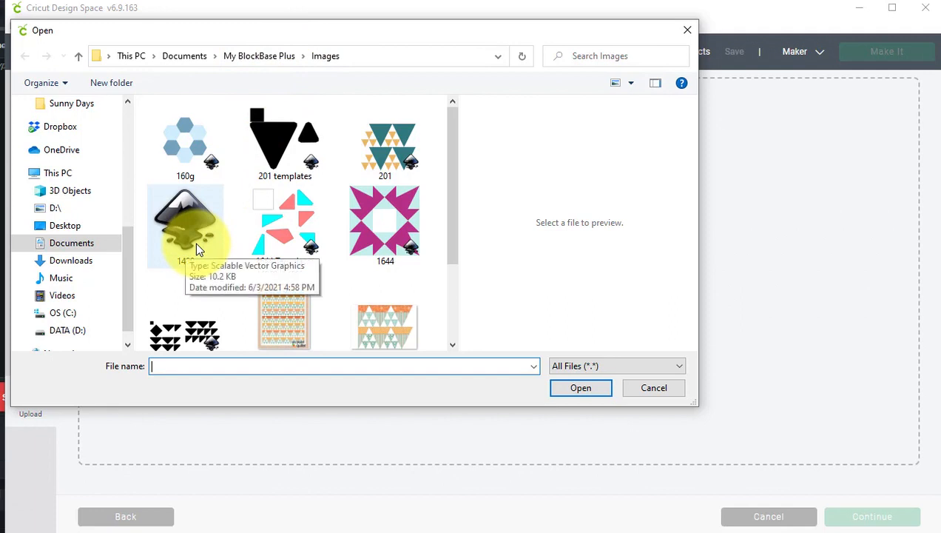
Step: Upload the 1489 SVG image, accepting the import without its unsupported text elements, and name it "1489 Sunny Days"
{"action": "left_click", "coordinate": [185, 226]}
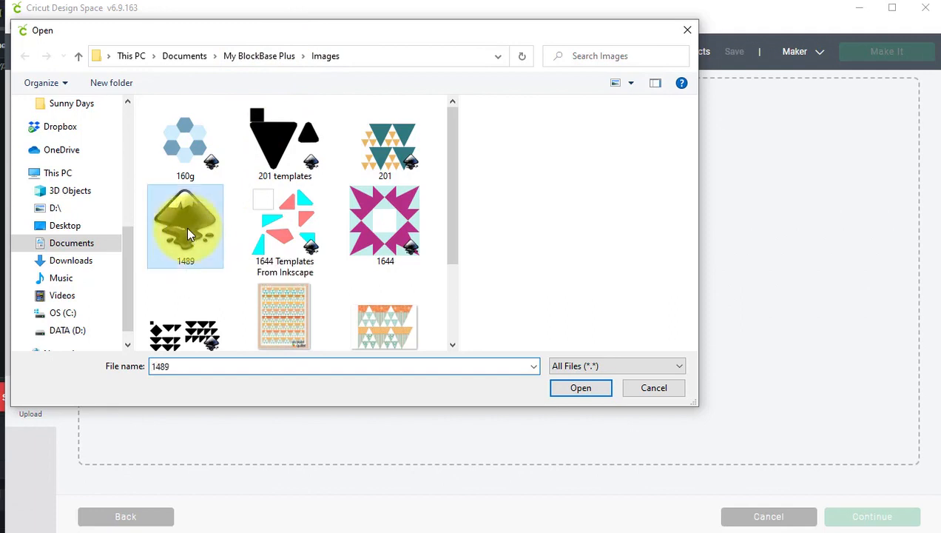
{"action": "left_click", "coordinate": [580, 388]}
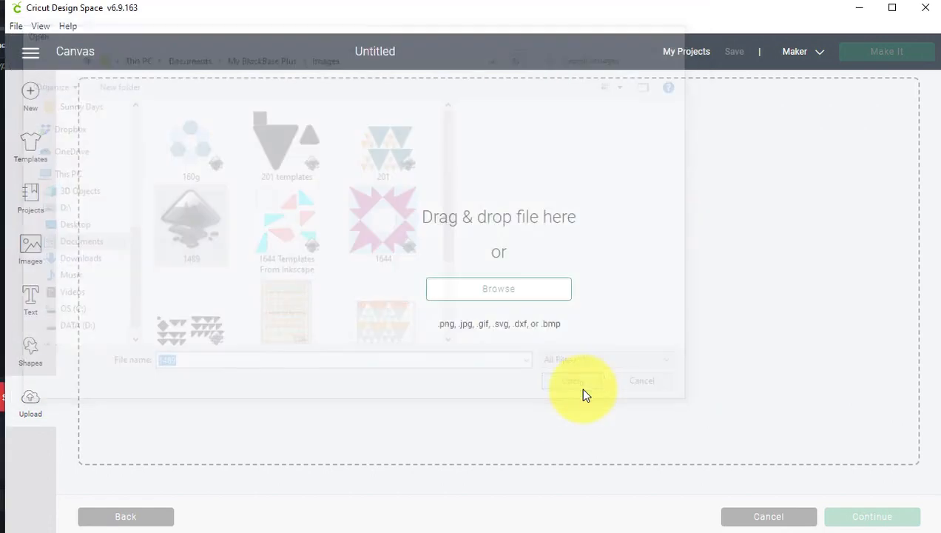
{"action": "left_click", "coordinate": [543, 76]}
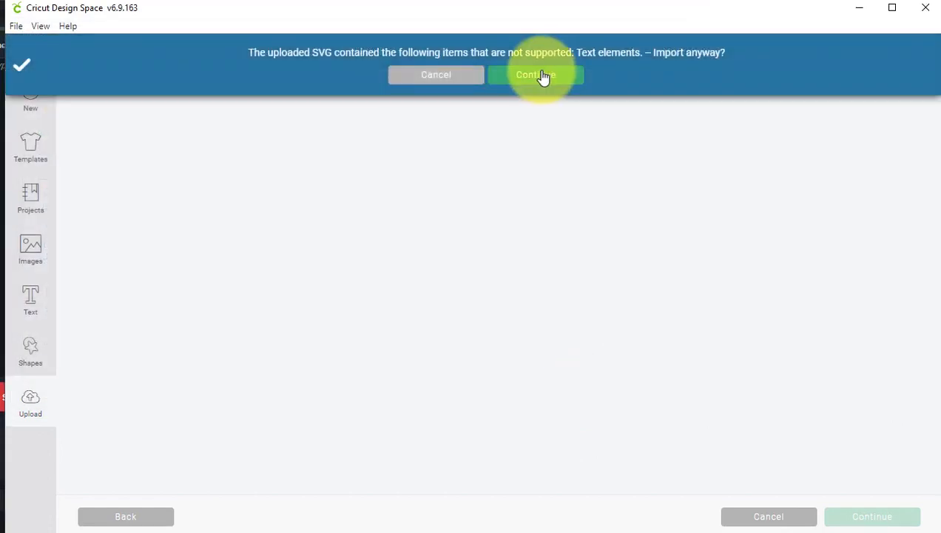
{"action": "type", "text": "Sunny Days"}
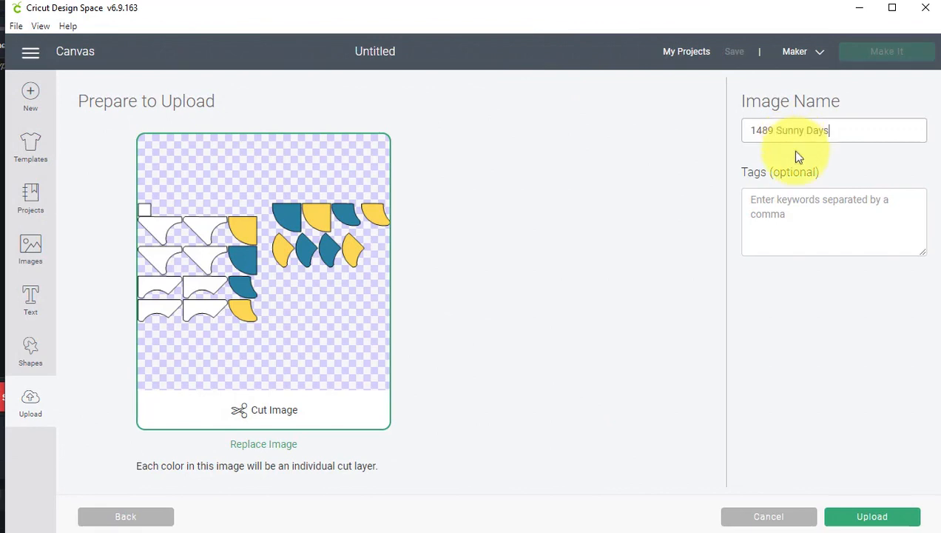
{"action": "left_click", "coordinate": [877, 516]}
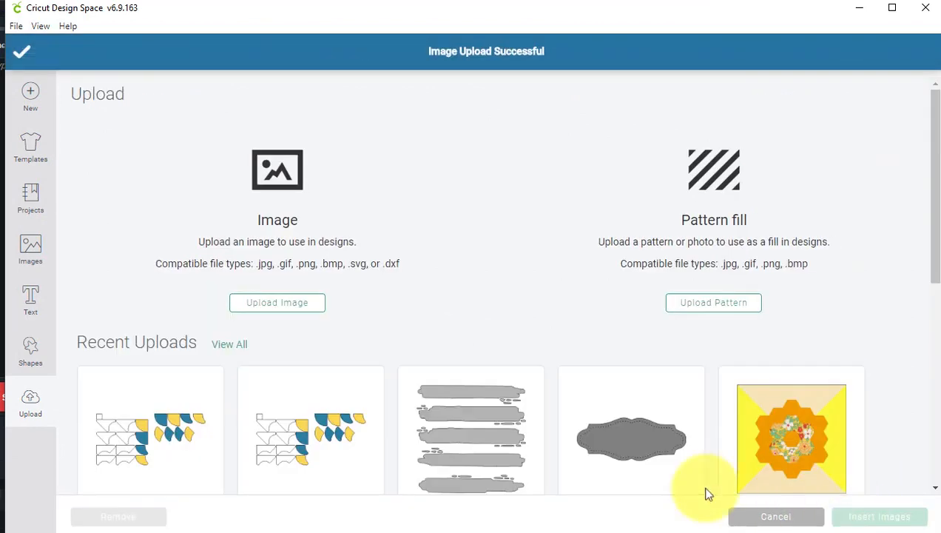
Step: Insert the newest 1489 Sunny Days upload onto the canvas and ungroup it into separate pieces
{"action": "scroll", "coordinate": [193, 421], "scroll_direction": "down", "scroll_amount": 2}
{"action": "left_click", "coordinate": [151, 280]}
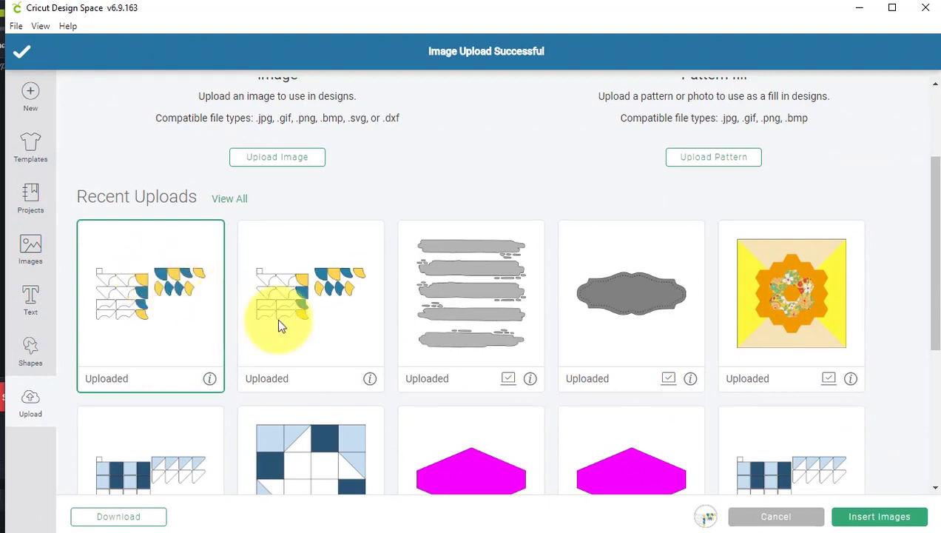
{"action": "left_click", "coordinate": [884, 519]}
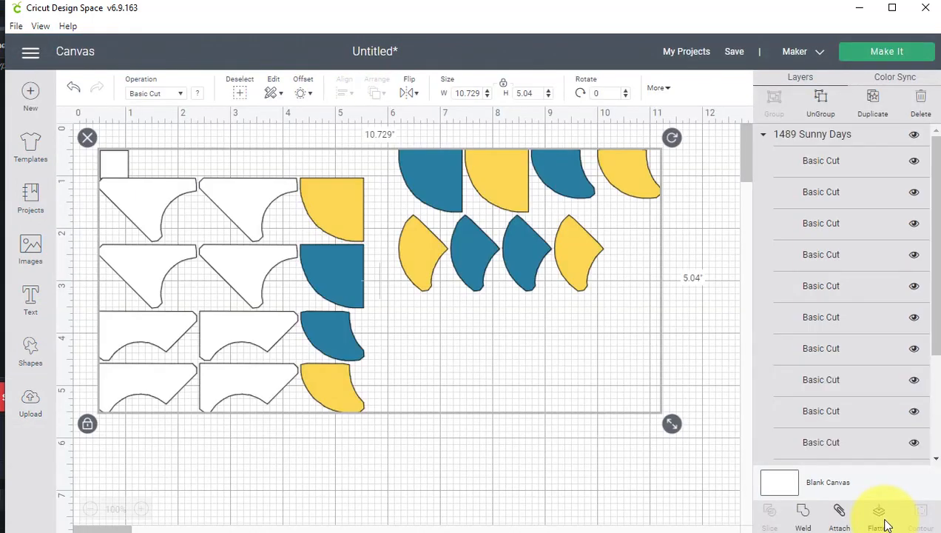
{"action": "left_click", "coordinate": [823, 102]}
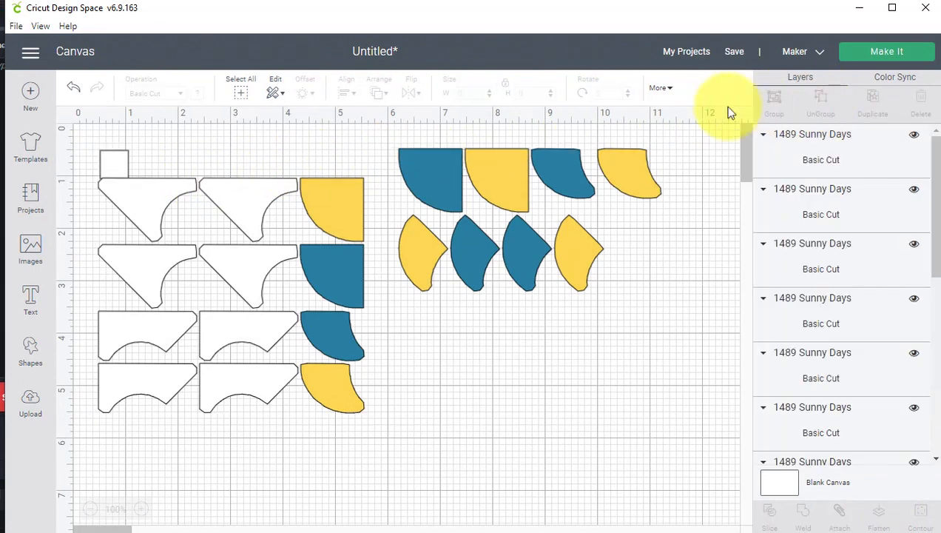
Step: Select the small white reference square for its width, switch to Calculator and divide 1 by 0.537
{"action": "left_click", "coordinate": [116, 165]}
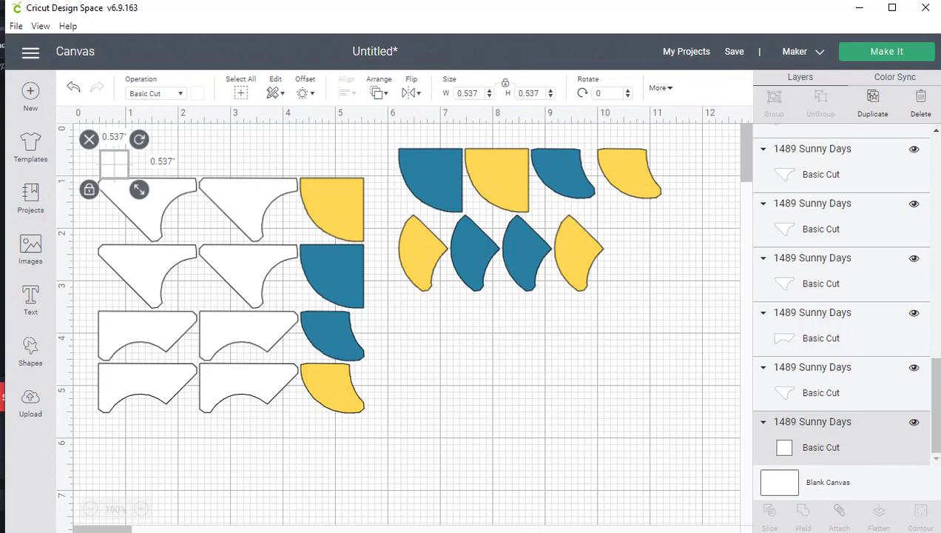
{"action": "key", "text": "alt+Tab"}
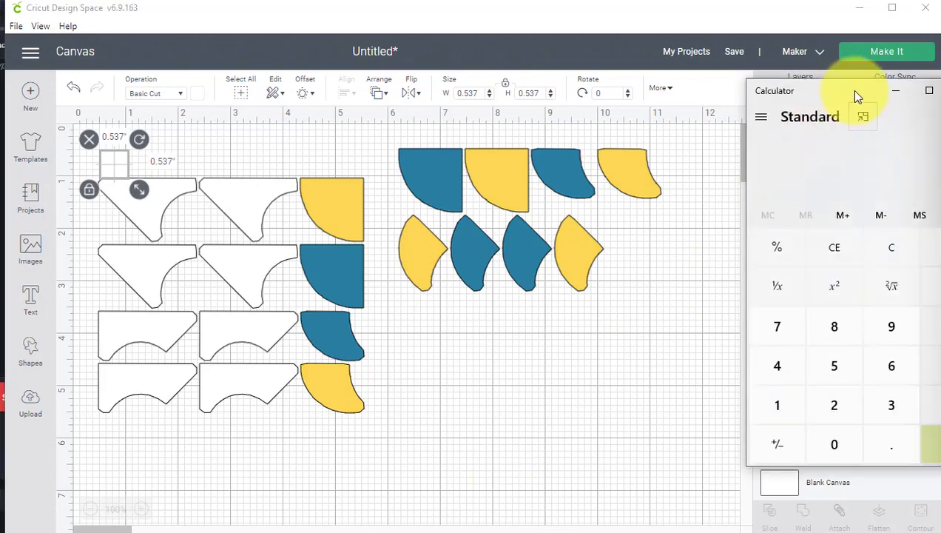
{"action": "left_click_drag", "start_coordinate": [855, 90], "coordinate": [507, 53]}
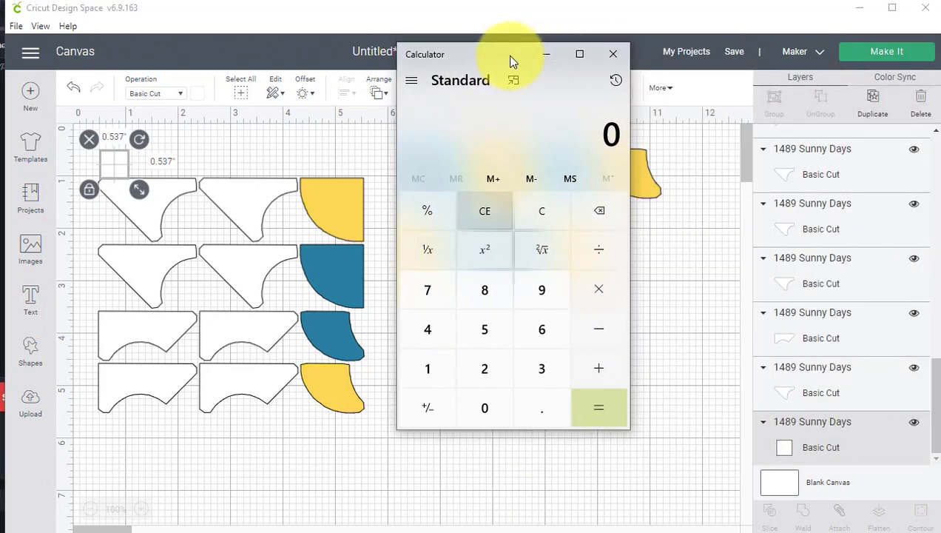
{"action": "left_click", "coordinate": [428, 373]}
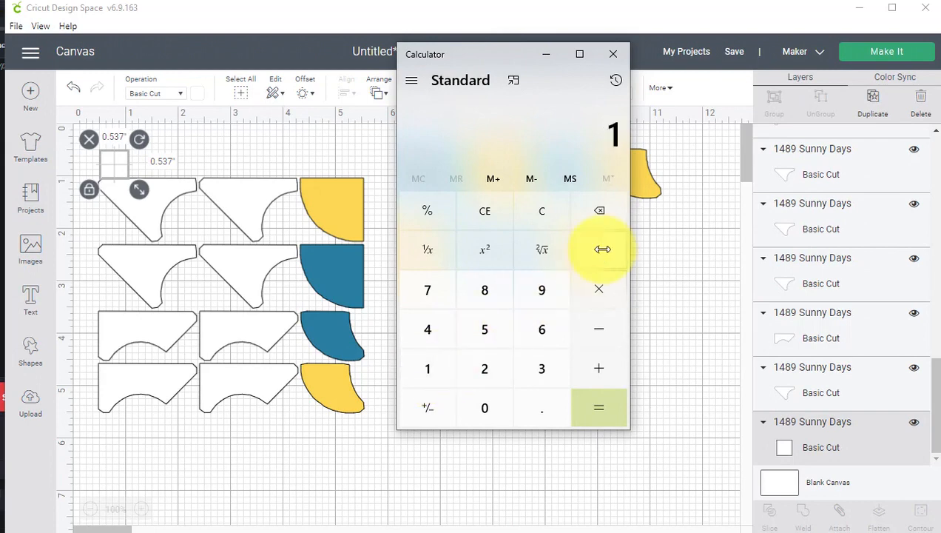
{"action": "left_click", "coordinate": [536, 402]}
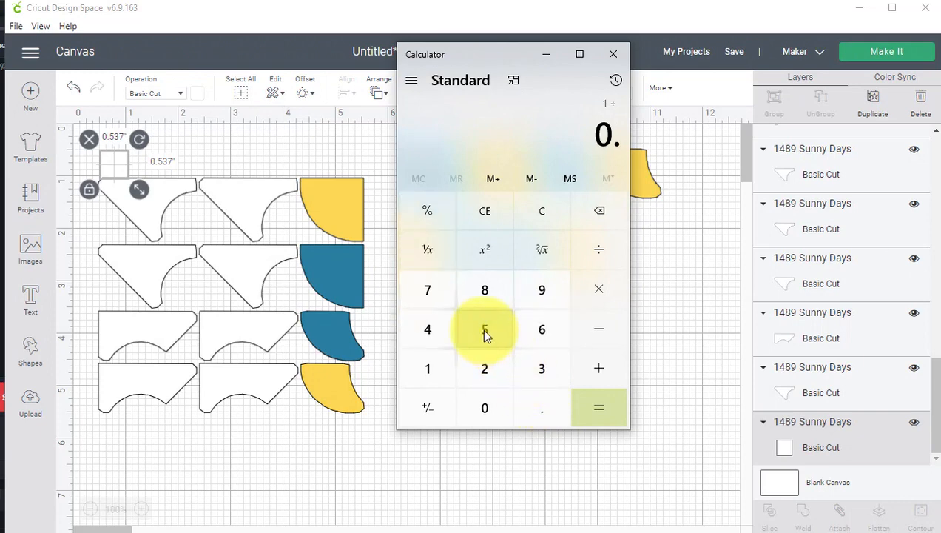
{"action": "left_click", "coordinate": [484, 329]}
{"action": "left_click", "coordinate": [537, 361]}
{"action": "left_click", "coordinate": [432, 291]}
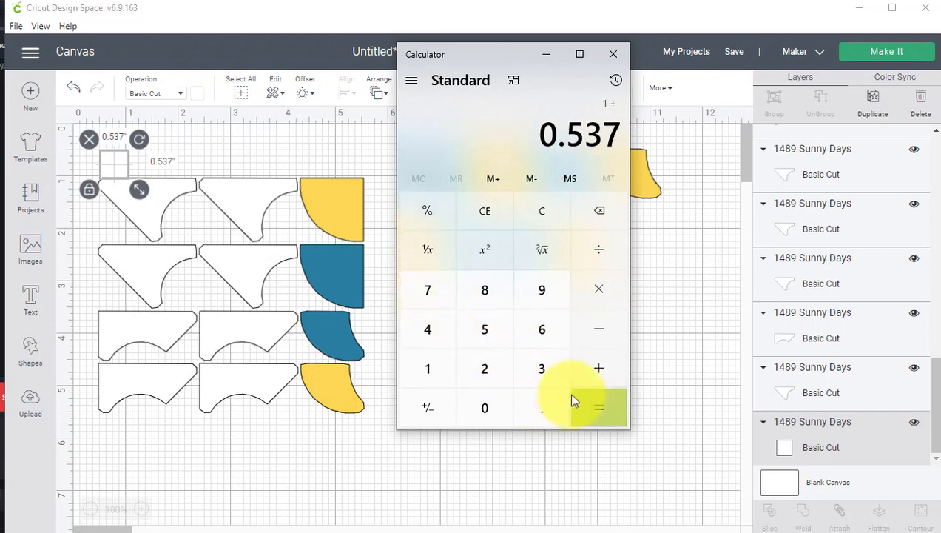
{"action": "left_click", "coordinate": [598, 416]}
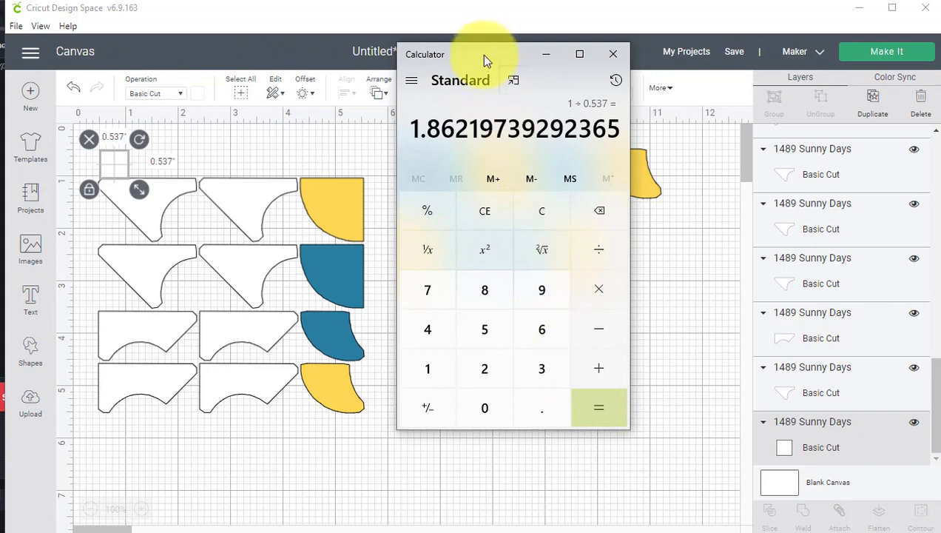
Step: Move Calculator out of the way and group all the pieces on the Design Space canvas
{"action": "left_click_drag", "start_coordinate": [481, 55], "coordinate": [940, 55]}
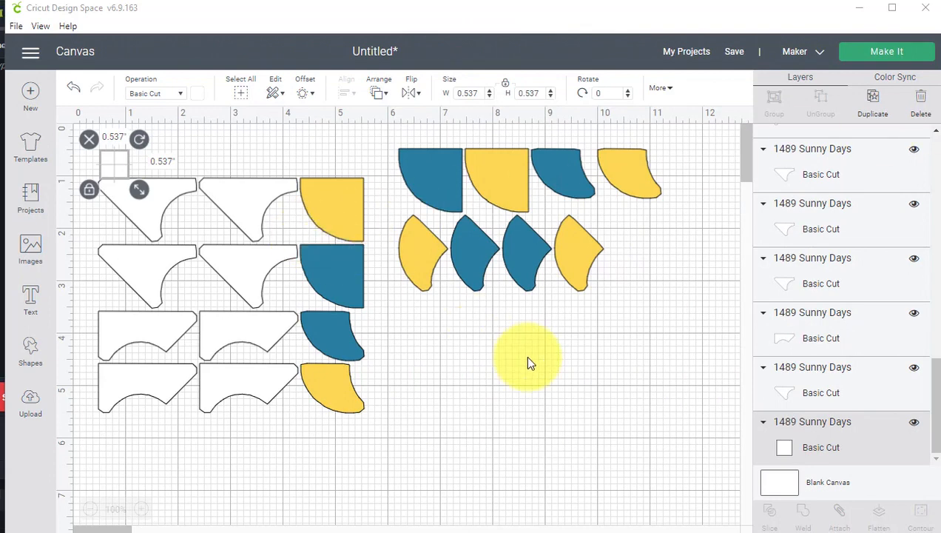
{"action": "left_click_drag", "start_coordinate": [699, 435], "coordinate": [88, 109]}
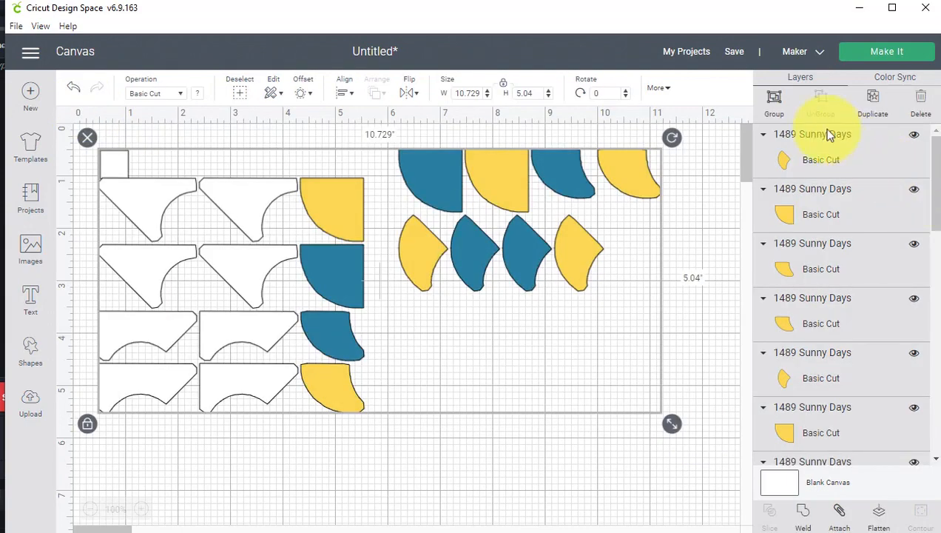
{"action": "left_click", "coordinate": [775, 103]}
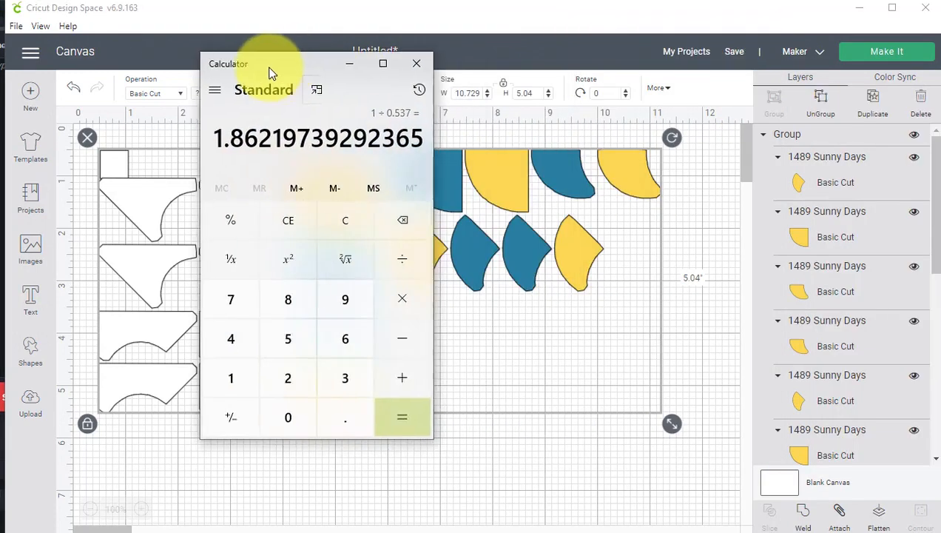
Step: In Calculator, multiply the scale factor from the last division by the group's width of 10.729
{"action": "left_click_drag", "start_coordinate": [271, 73], "coordinate": [231, 74]}
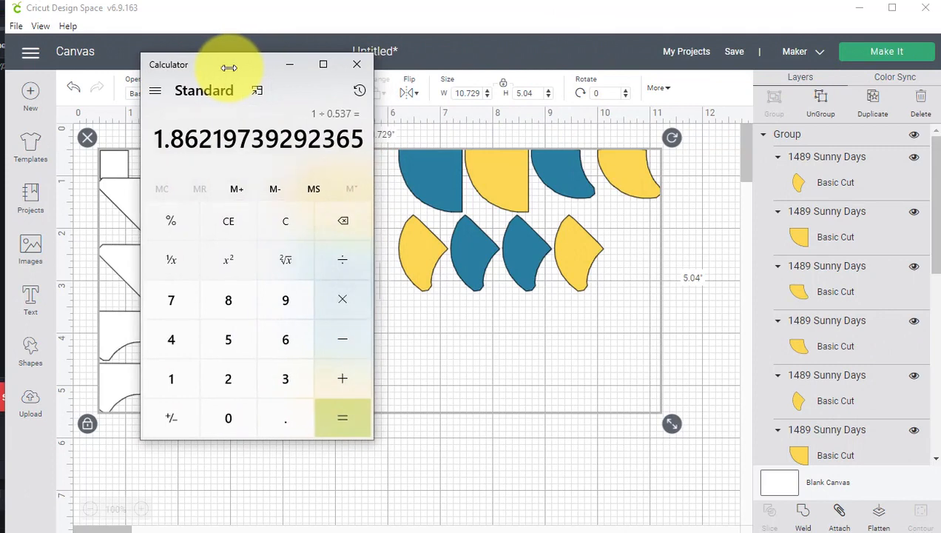
{"action": "left_click", "coordinate": [345, 299]}
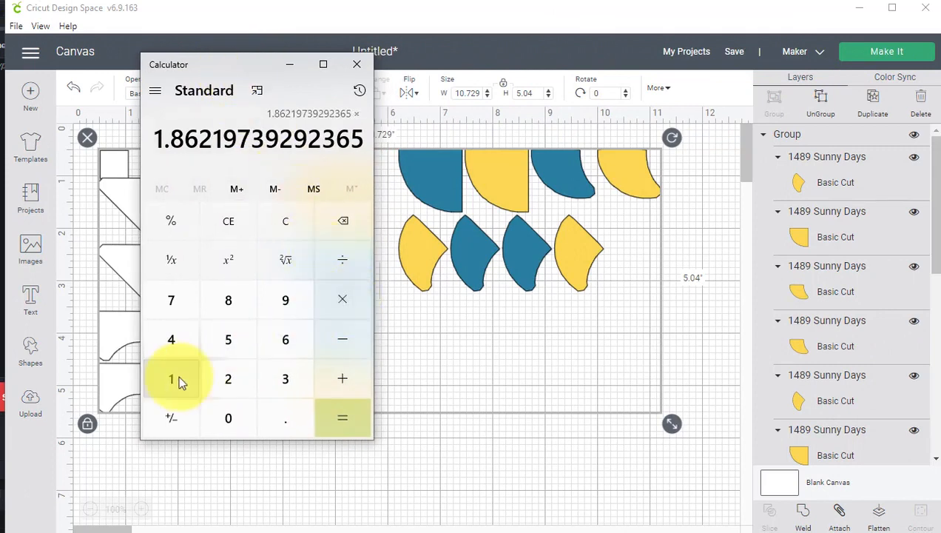
{"action": "left_click", "coordinate": [172, 382]}
{"action": "left_click", "coordinate": [227, 418]}
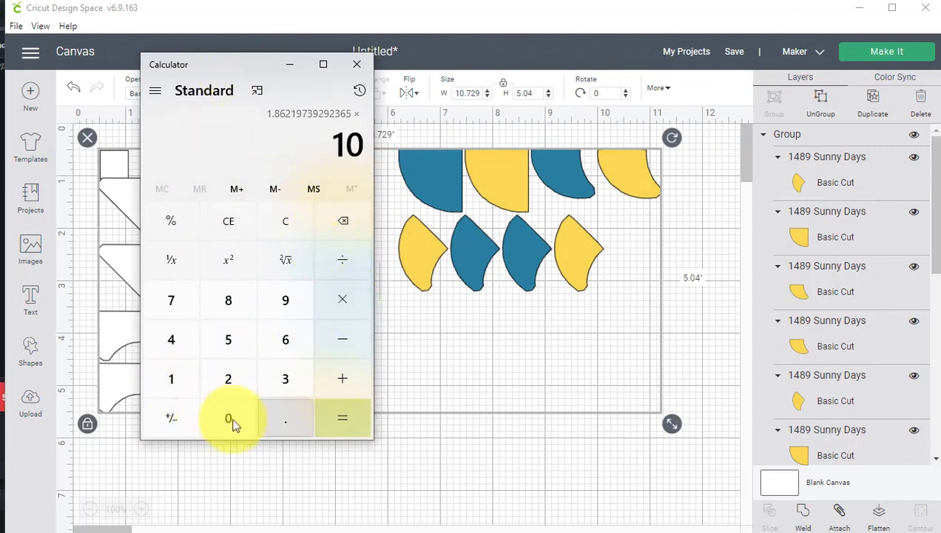
{"action": "left_click", "coordinate": [285, 418]}
{"action": "left_click", "coordinate": [171, 299]}
{"action": "left_click", "coordinate": [228, 378]}
{"action": "left_click", "coordinate": [285, 299]}
{"action": "left_click", "coordinate": [338, 414]}
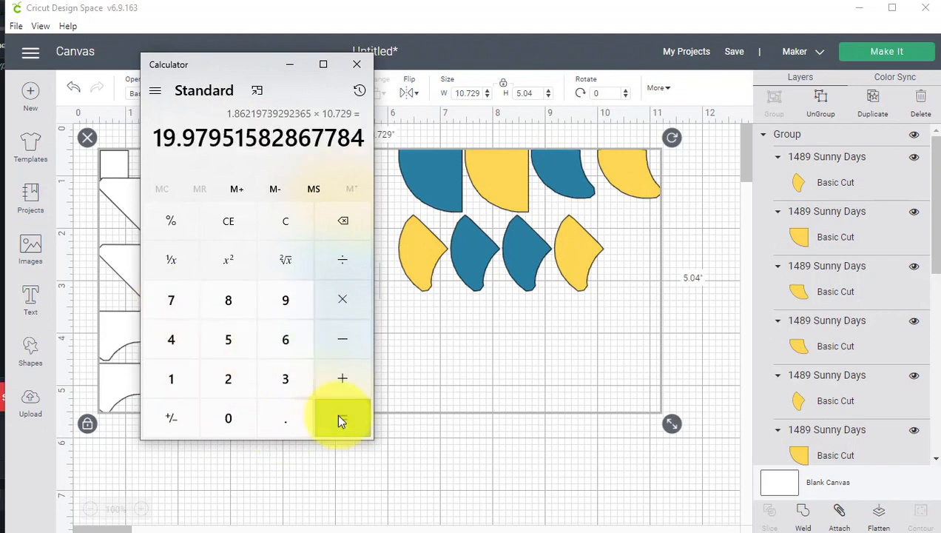
Step: Set the width of the grouped pieces to 19.98 inches in Design Space
{"action": "left_click", "coordinate": [457, 93]}
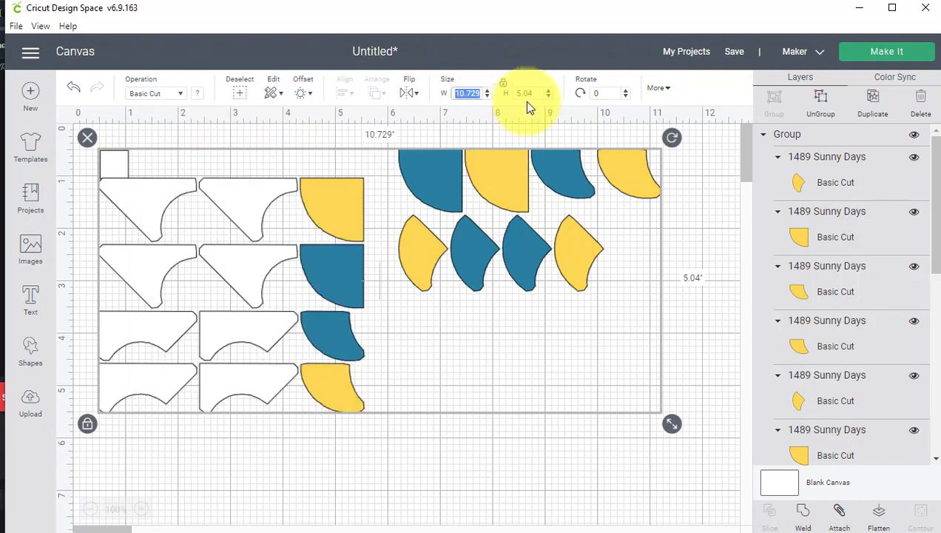
{"action": "type", "text": "1"}
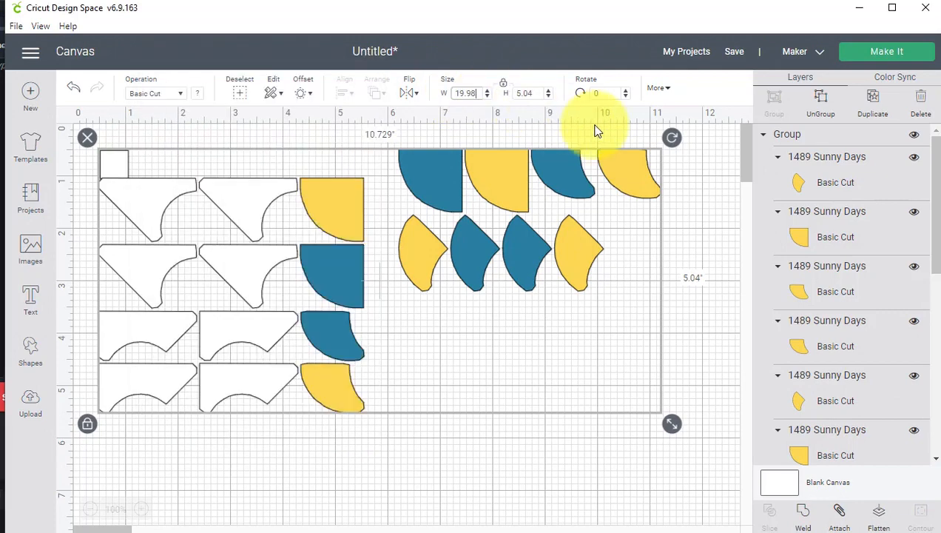
{"action": "key", "text": "Return"}
Step: Ungroup the resized pieces and delete the small white reference square above them
{"action": "left_click", "coordinate": [821, 98]}
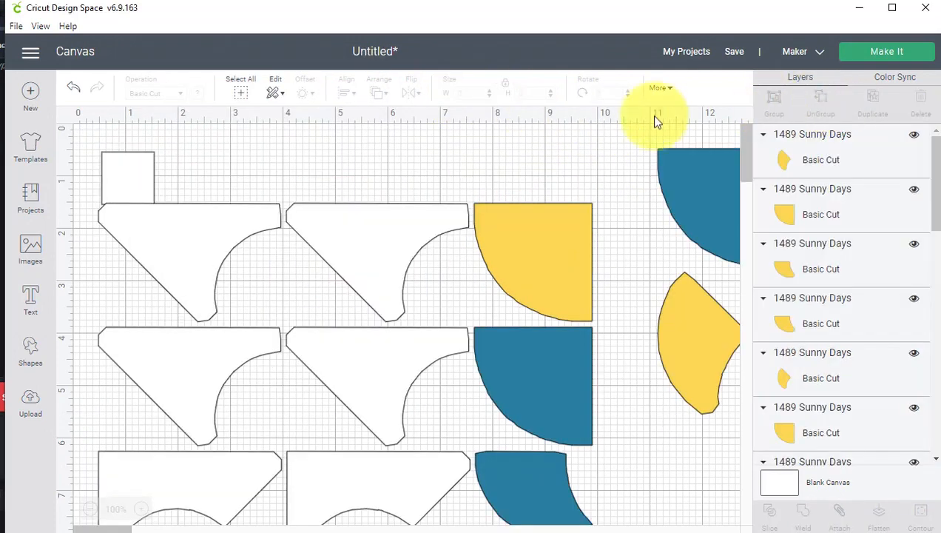
{"action": "left_click", "coordinate": [130, 176]}
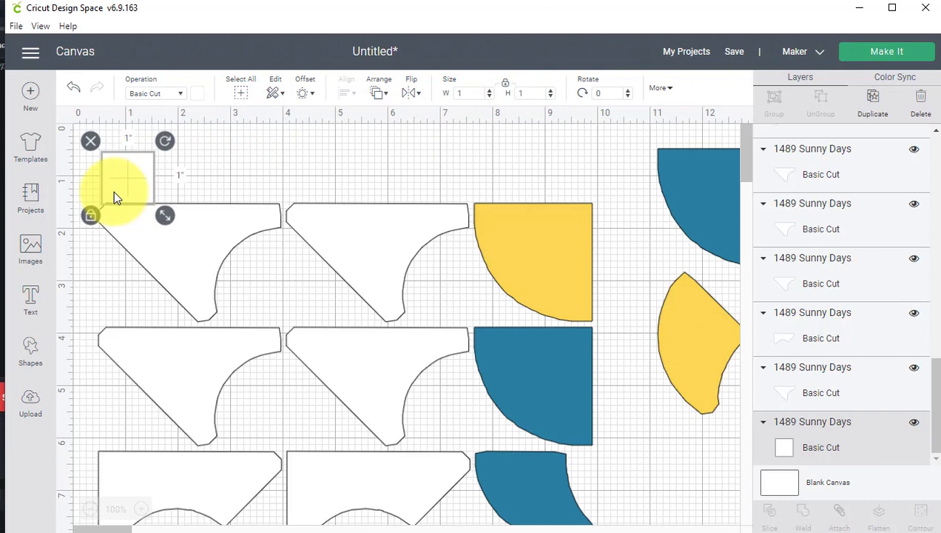
{"action": "key", "text": "Delete"}
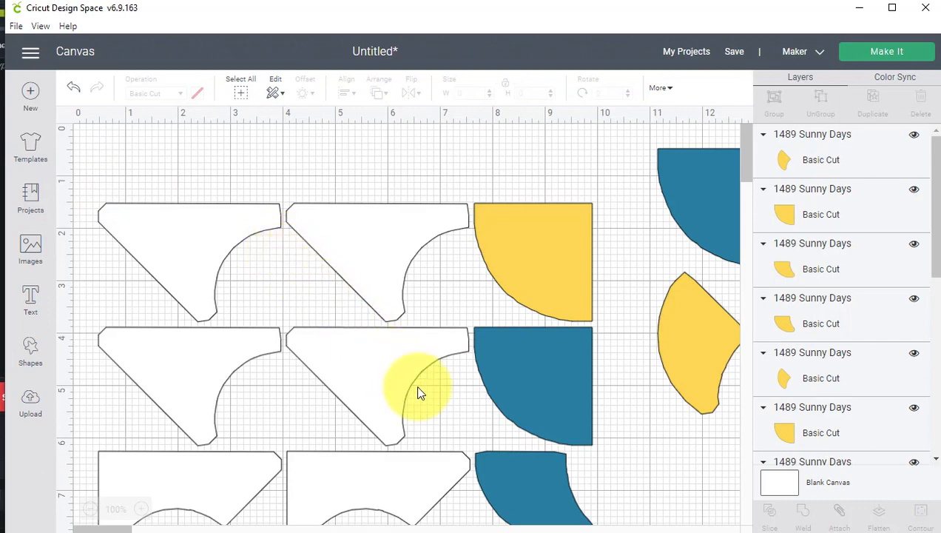
Step: Recolor the four white pieces in the leftmost column with the light blue material color
{"action": "scroll", "coordinate": [417, 392], "scroll_direction": "down", "scroll_amount": 1}
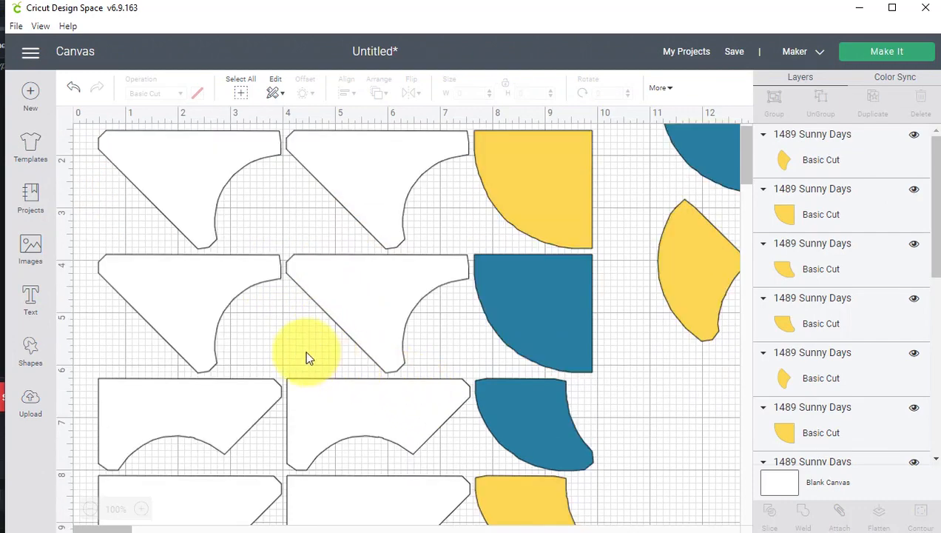
{"action": "scroll", "coordinate": [307, 358], "scroll_direction": "down", "scroll_amount": 2}
{"action": "scroll", "coordinate": [308, 358], "scroll_direction": "down", "scroll_amount": 1}
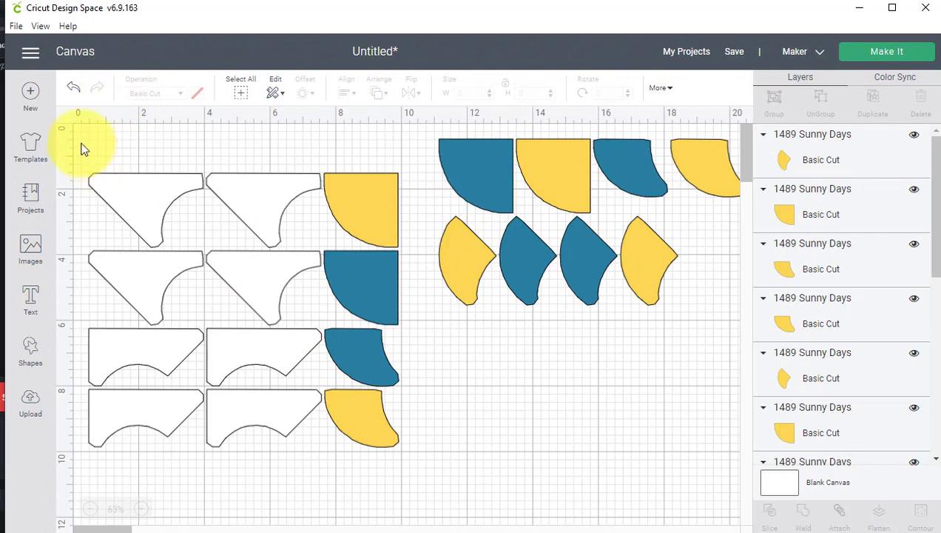
{"action": "left_click_drag", "start_coordinate": [82, 148], "coordinate": [167, 468]}
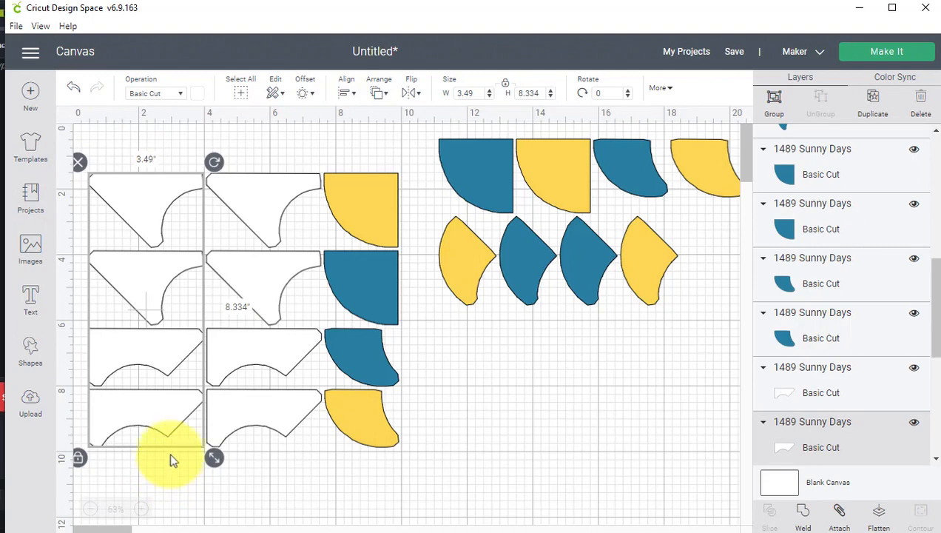
{"action": "left_click", "coordinate": [198, 98]}
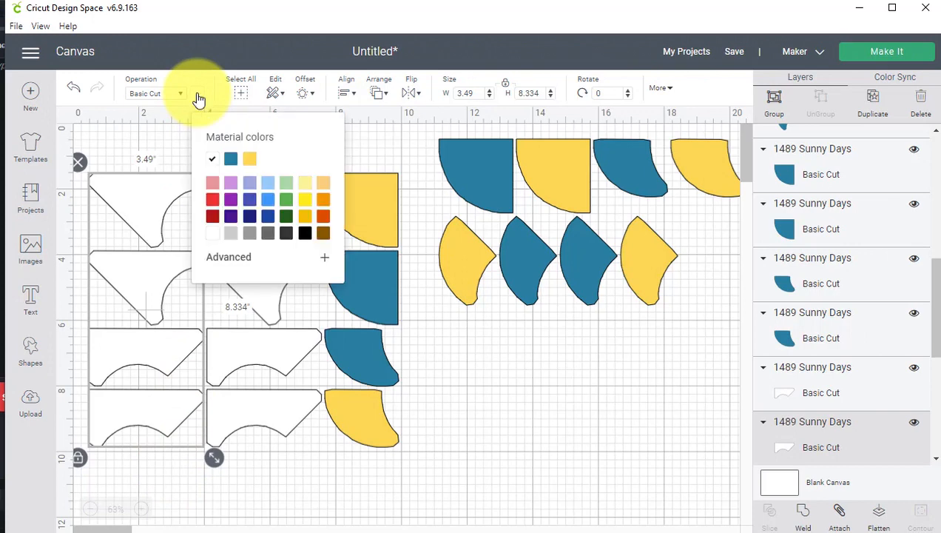
{"action": "left_click", "coordinate": [270, 183]}
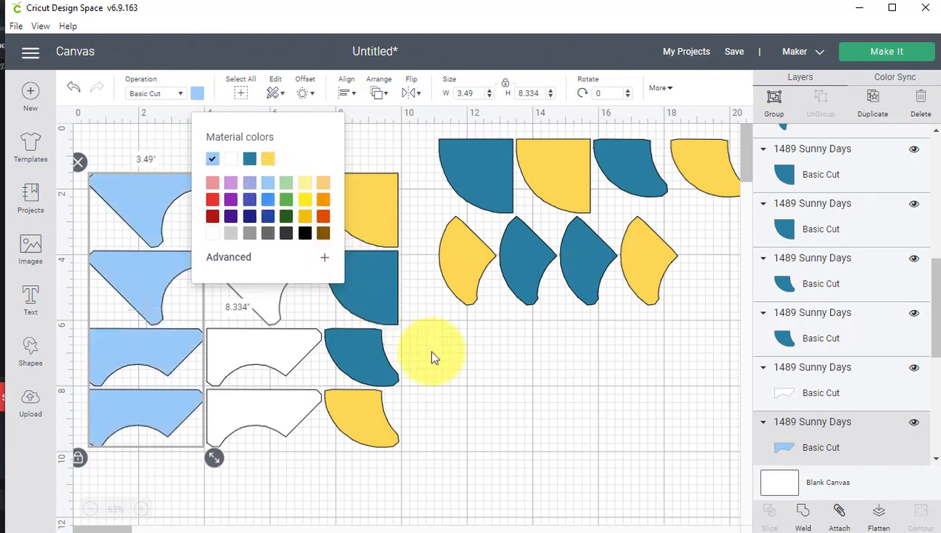
{"action": "left_click", "coordinate": [515, 438]}
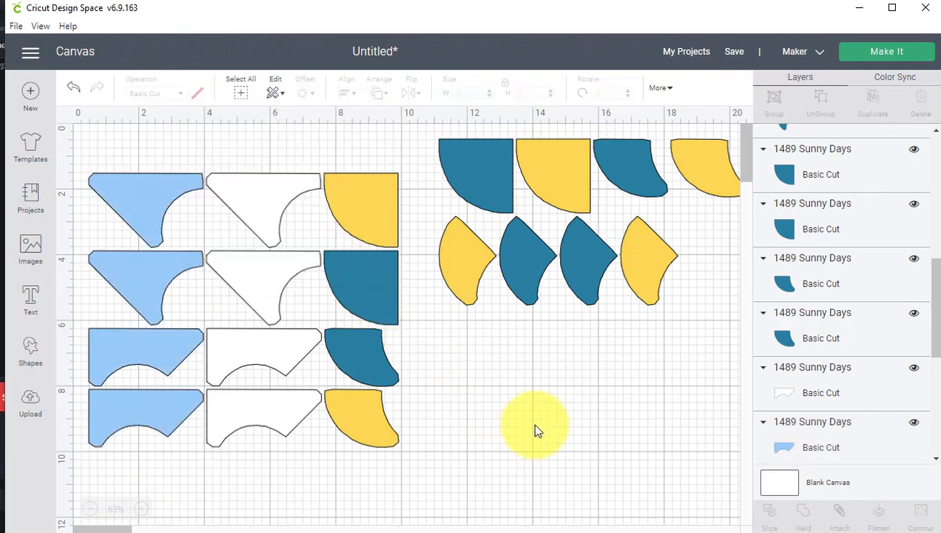
Step: Send the project to the cut preparation view and look through its mats
{"action": "left_click", "coordinate": [889, 52]}
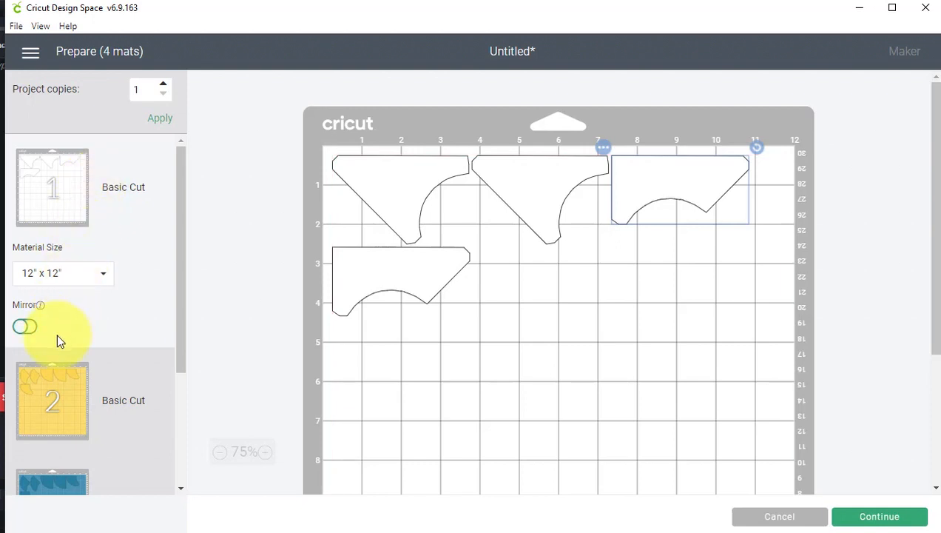
{"action": "scroll", "coordinate": [57, 332], "scroll_direction": "down", "scroll_amount": 3}
{"action": "scroll", "coordinate": [57, 333], "scroll_direction": "up", "scroll_amount": 3}
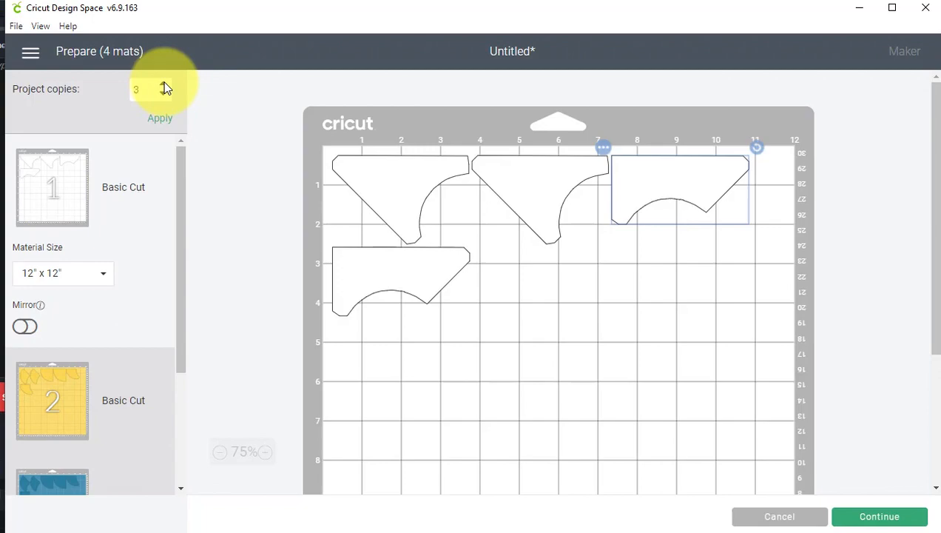
Step: Apply 4 project copies and examine how the white pieces are laid out on the first and second mats
{"action": "left_click", "coordinate": [159, 118]}
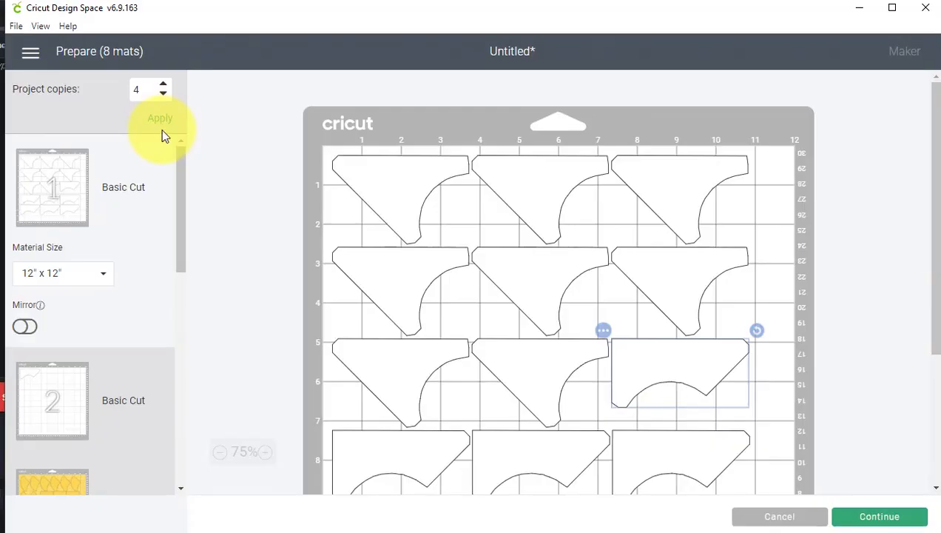
{"action": "scroll", "coordinate": [162, 130], "scroll_direction": "down", "scroll_amount": 3}
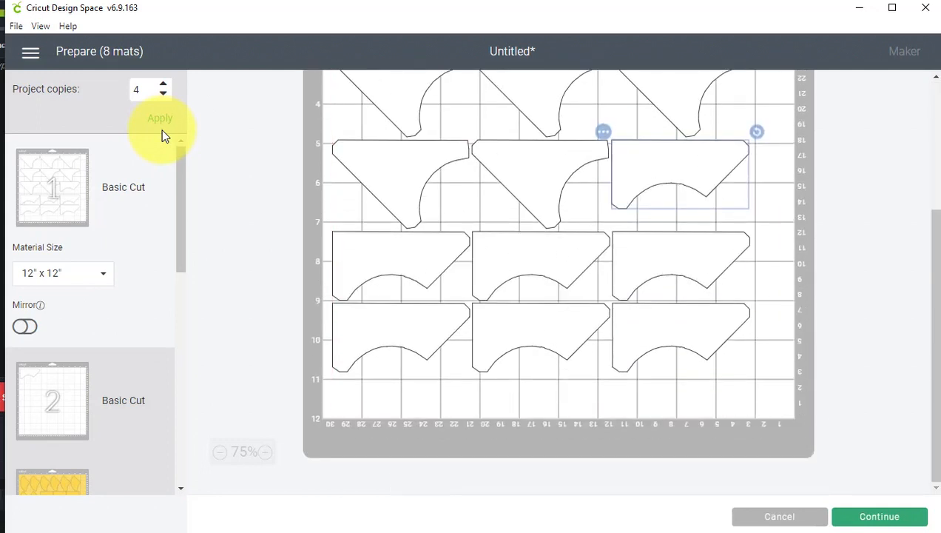
{"action": "left_click", "coordinate": [42, 387]}
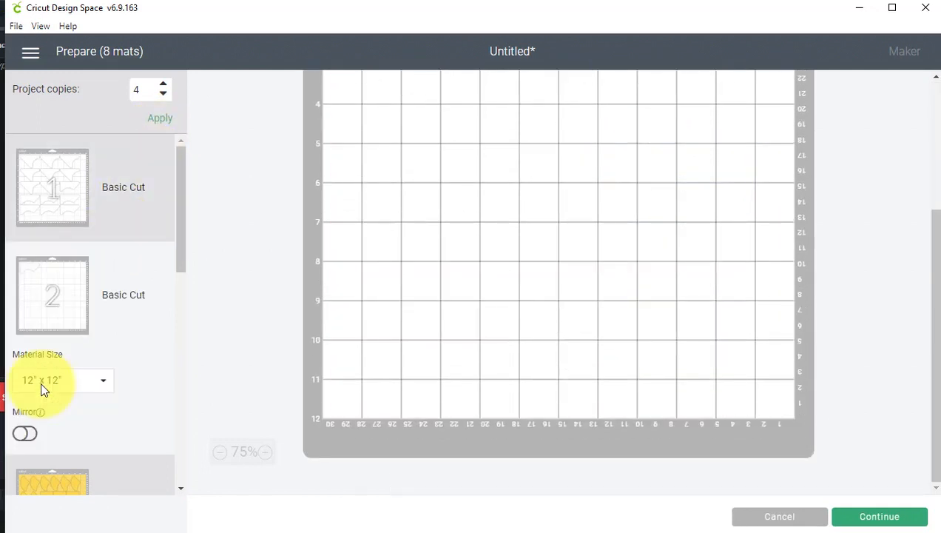
{"action": "left_click", "coordinate": [41, 286]}
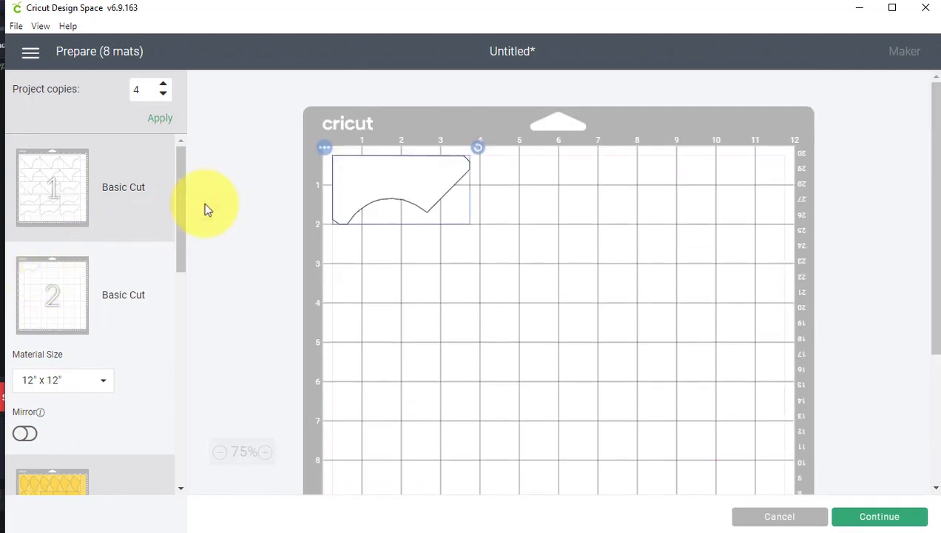
Step: Move the single white piece from the second mat onto the first white mat
{"action": "left_click", "coordinate": [325, 148]}
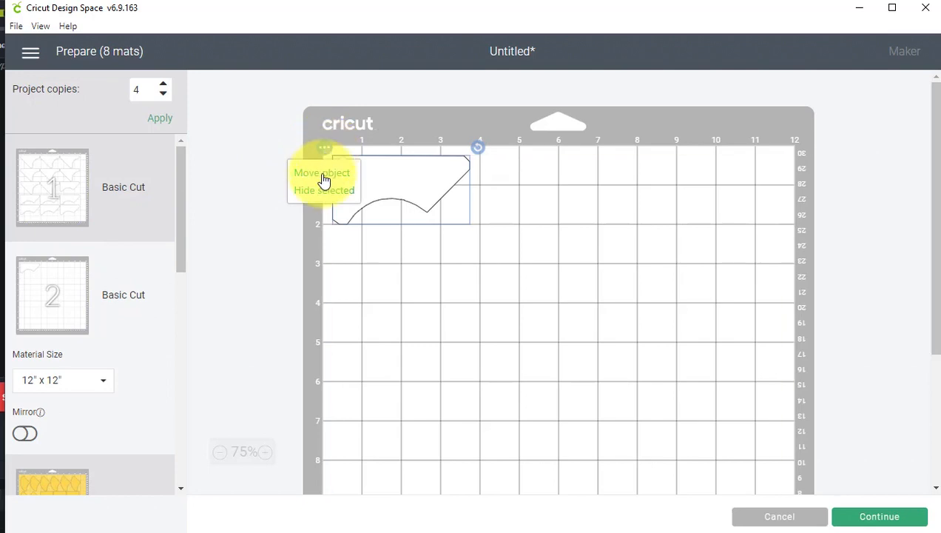
{"action": "left_click", "coordinate": [324, 176]}
{"action": "left_click", "coordinate": [281, 194]}
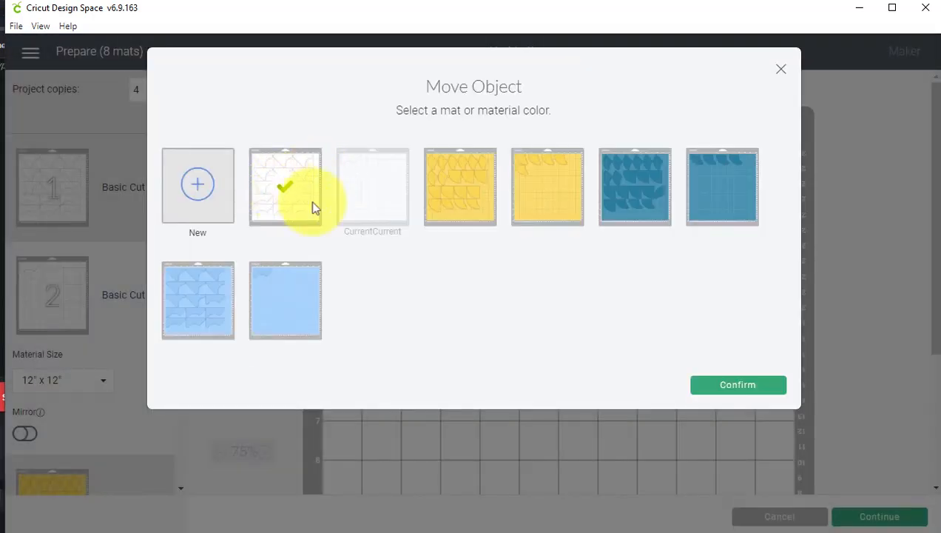
{"action": "left_click", "coordinate": [741, 386]}
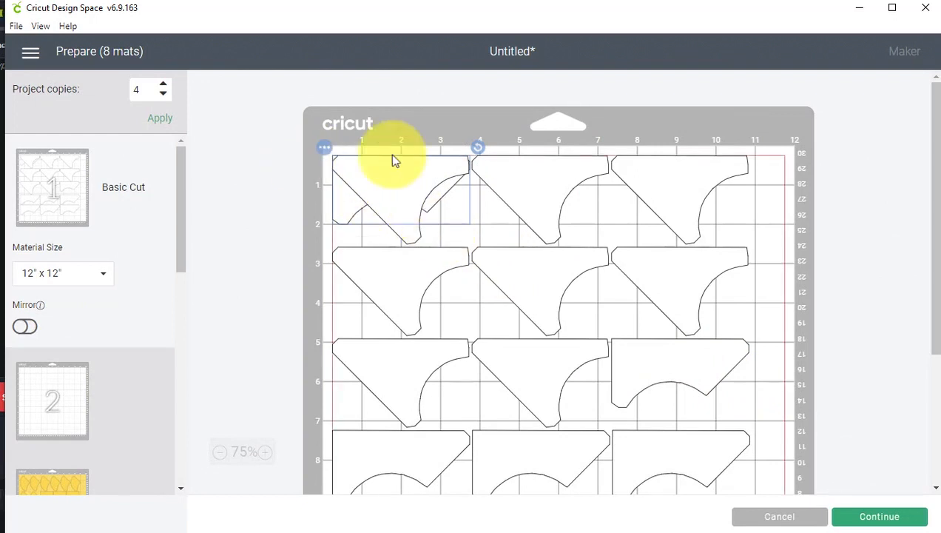
Step: Rotate the last piece in the first mat's bottom row by a half turn and nest it against the mat's lower edge beneath the middle piece
{"action": "scroll", "coordinate": [858, 128], "scroll_direction": "down", "scroll_amount": 5}
{"action": "left_click", "coordinate": [728, 368]}
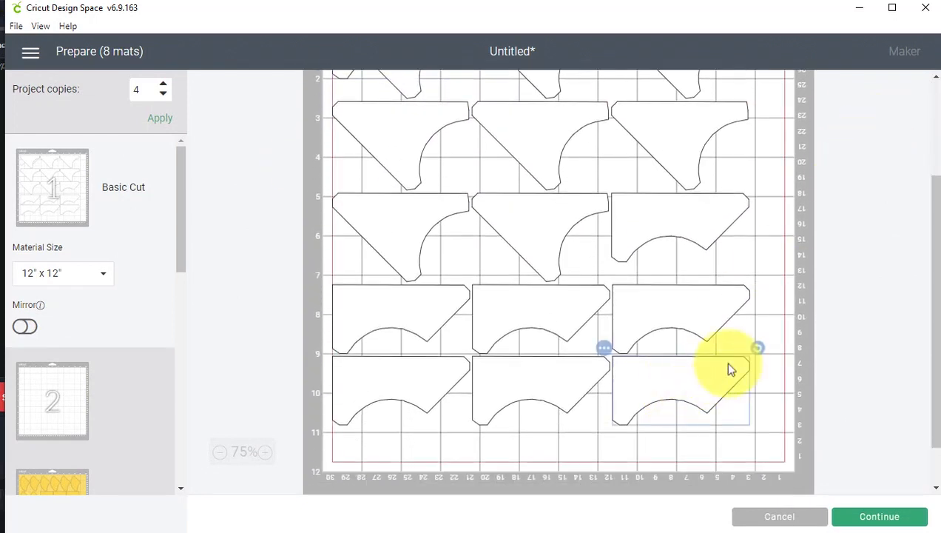
{"action": "left_click_drag", "start_coordinate": [758, 346], "coordinate": [613, 423]}
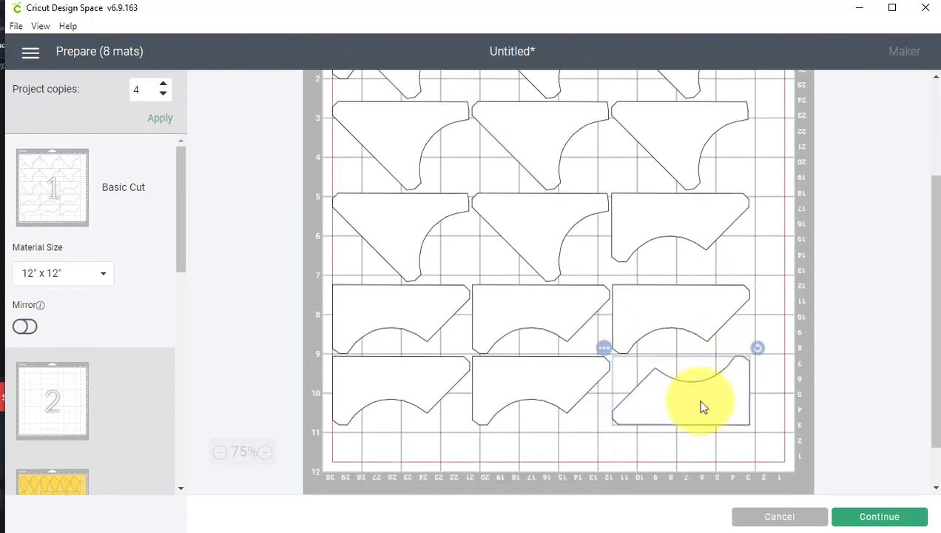
{"action": "left_click_drag", "start_coordinate": [703, 407], "coordinate": [569, 455]}
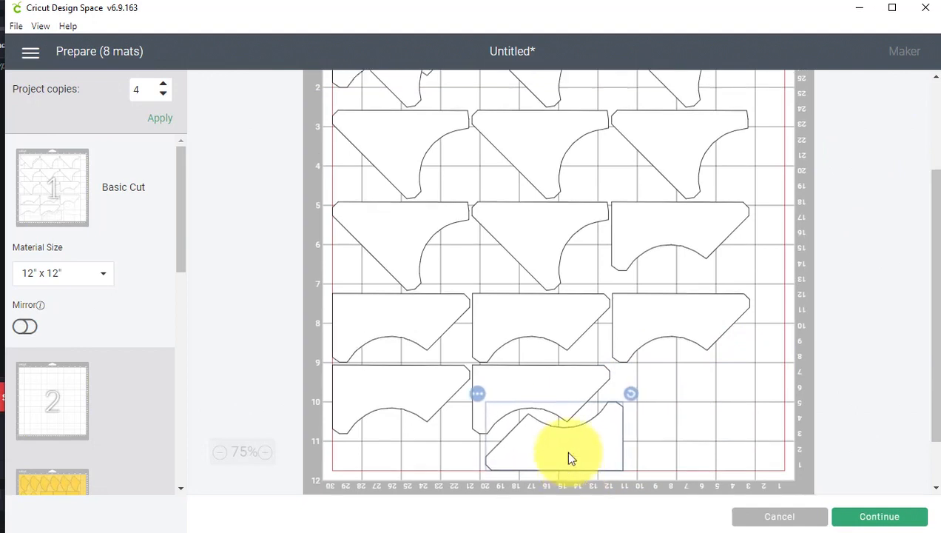
Step: Move the overlapping curved piece from the first mat's upper-left corner into the gap in the bottom row, and continue to the Make stage
{"action": "scroll", "coordinate": [565, 449], "scroll_direction": "up", "scroll_amount": 5}
{"action": "left_click", "coordinate": [385, 186]}
{"action": "left_click_drag", "start_coordinate": [340, 209], "coordinate": [349, 282]}
{"action": "left_click_drag", "start_coordinate": [402, 185], "coordinate": [784, 442]}
{"action": "left_click_drag", "start_coordinate": [406, 276], "coordinate": [395, 185]}
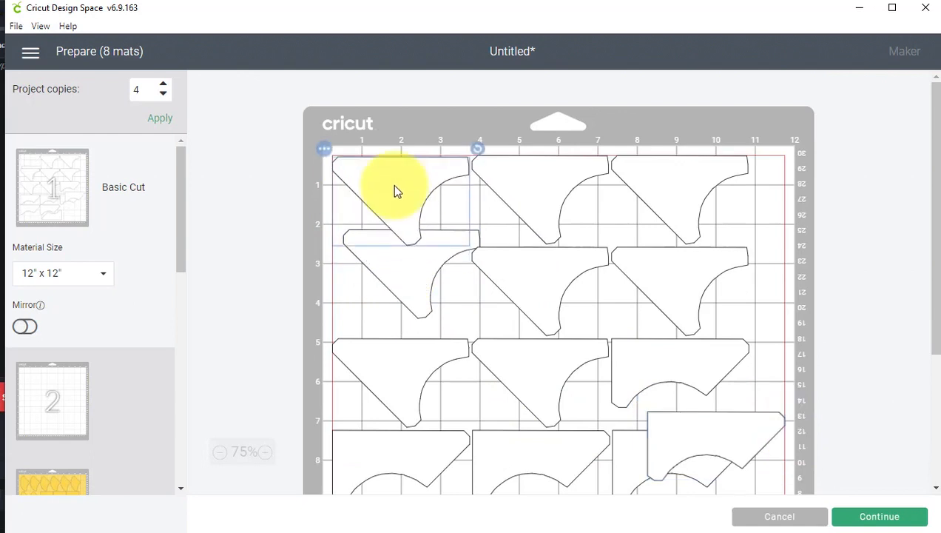
{"action": "scroll", "coordinate": [394, 191], "scroll_direction": "down", "scroll_amount": 3}
{"action": "left_click_drag", "start_coordinate": [720, 246], "coordinate": [706, 330]}
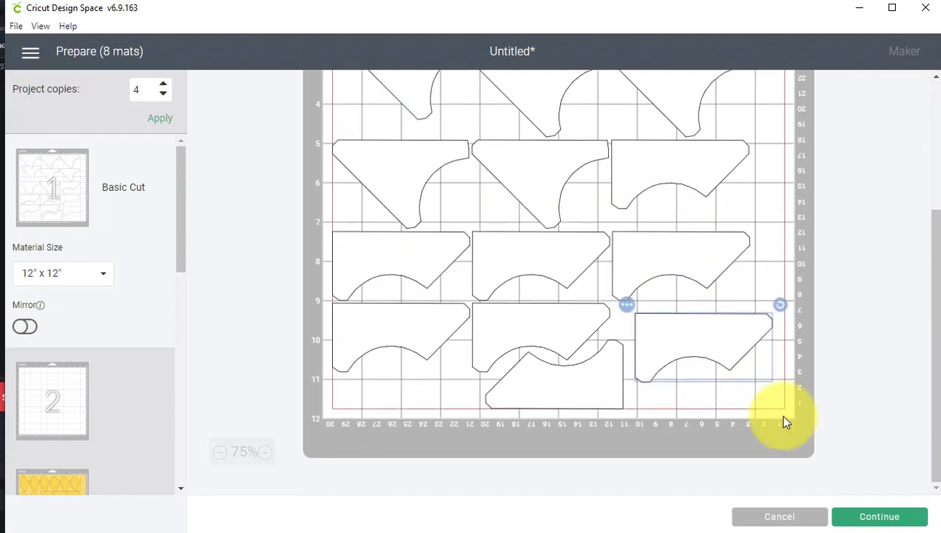
{"action": "left_click", "coordinate": [881, 517]}
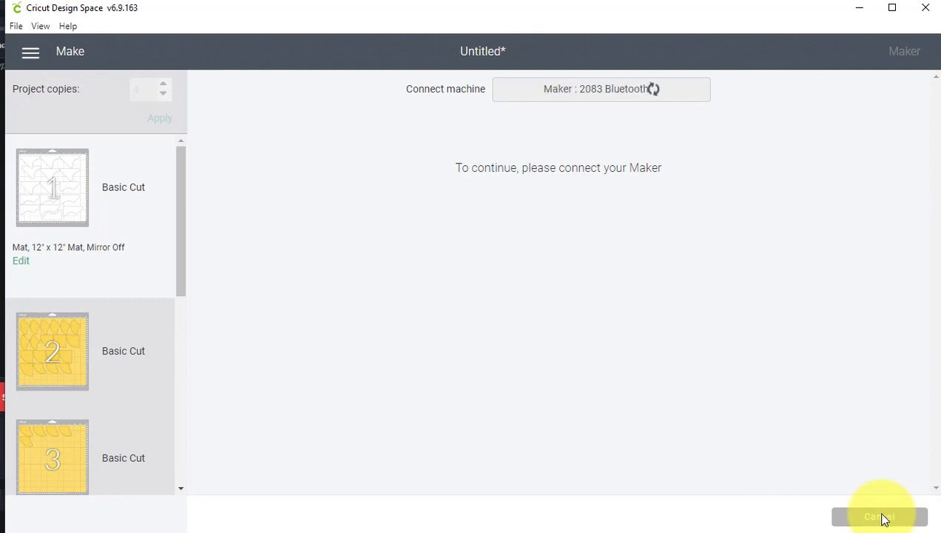